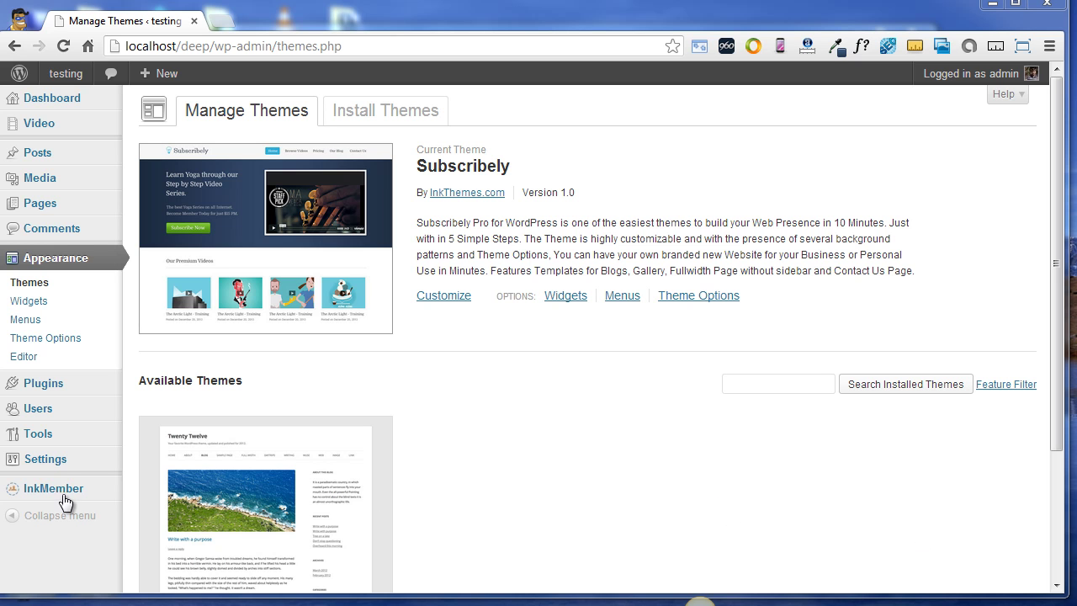
Step: Open the InkMember product page from the sidebar, showing the empty membership list
mouse_move(65, 501)
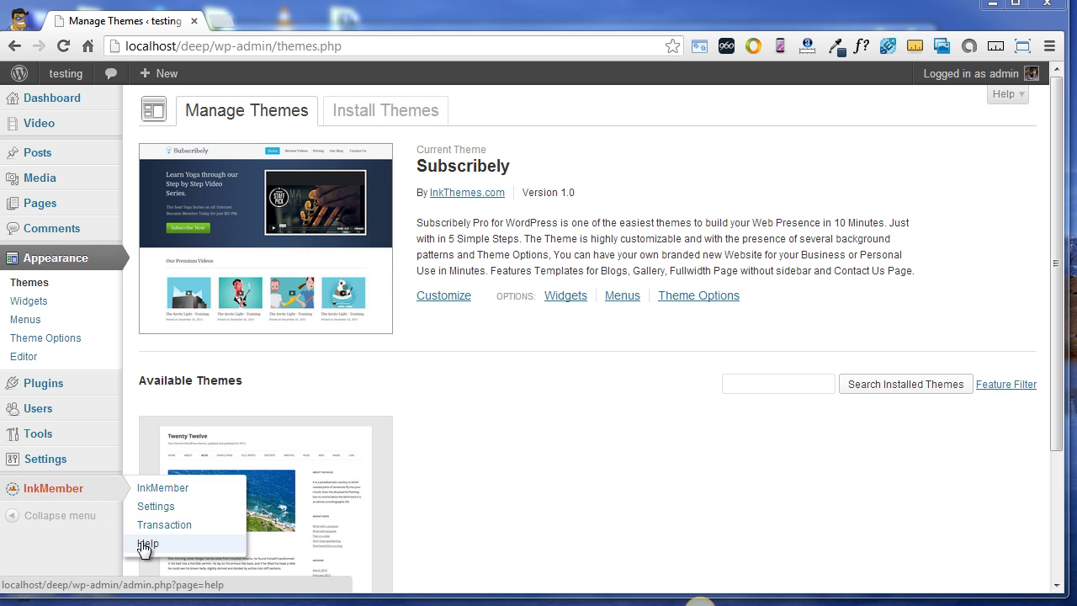
left_click(152, 491)
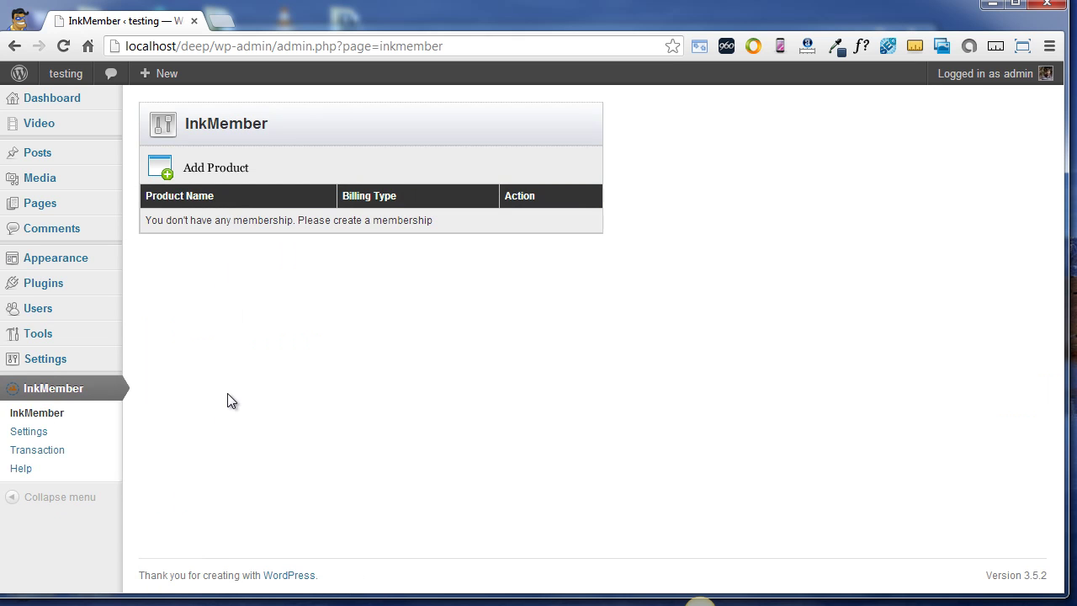
Step: Create product Yoga 101 as a one-time purchase in U.S. Dollar, price 25, period 25 days
left_click(206, 171)
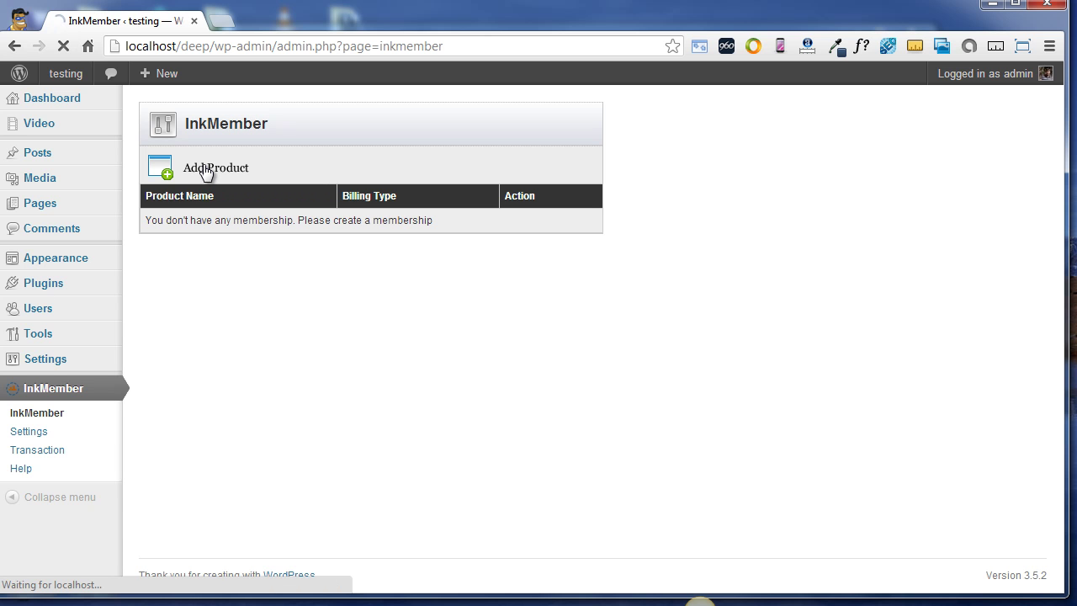
left_click(334, 205)
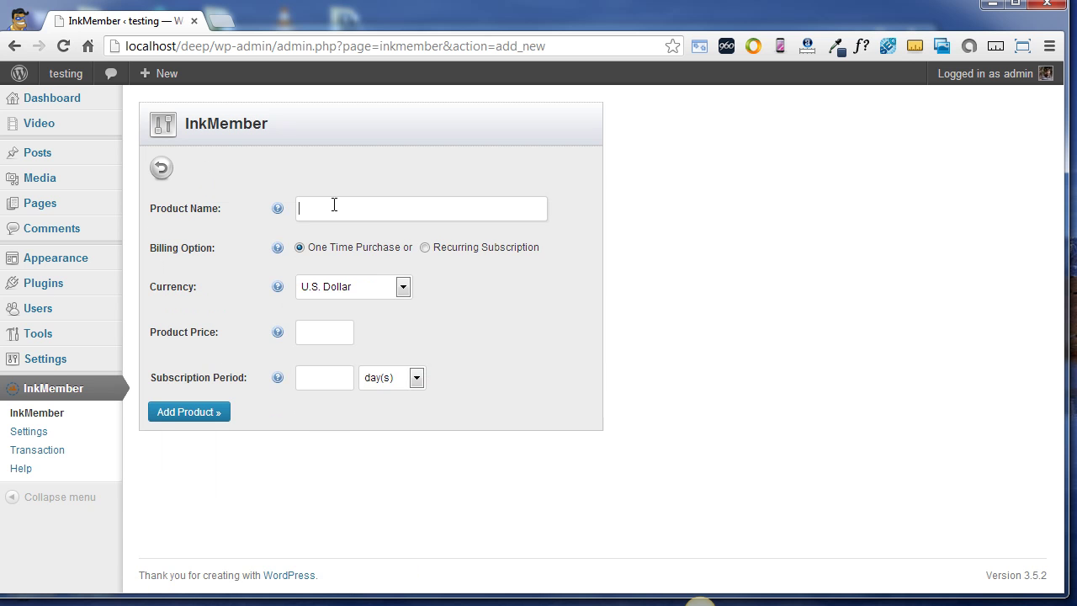
left_click(334, 204)
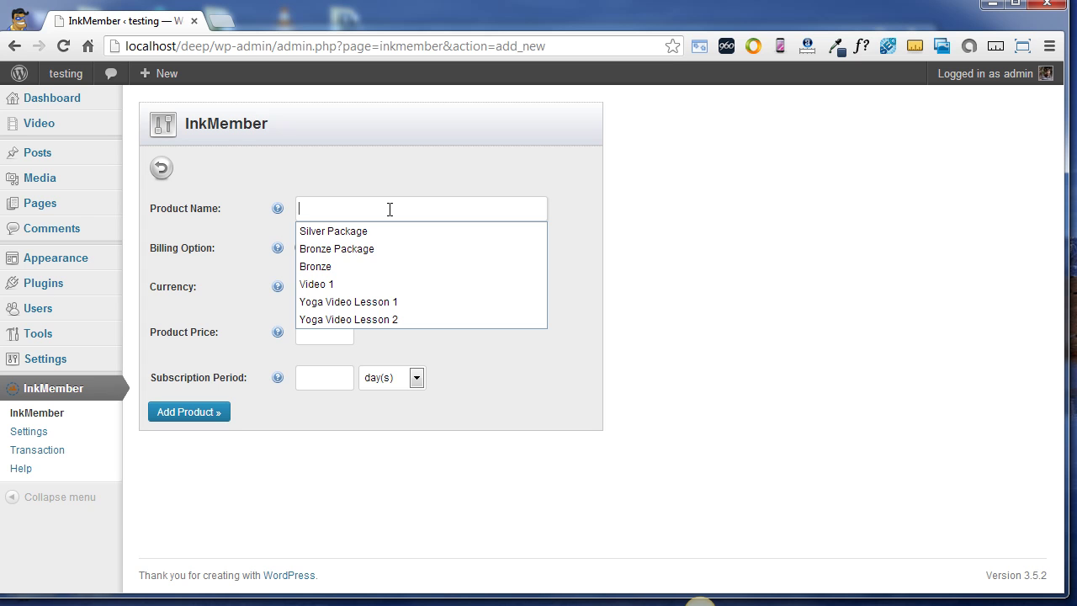
type("Yoga ")
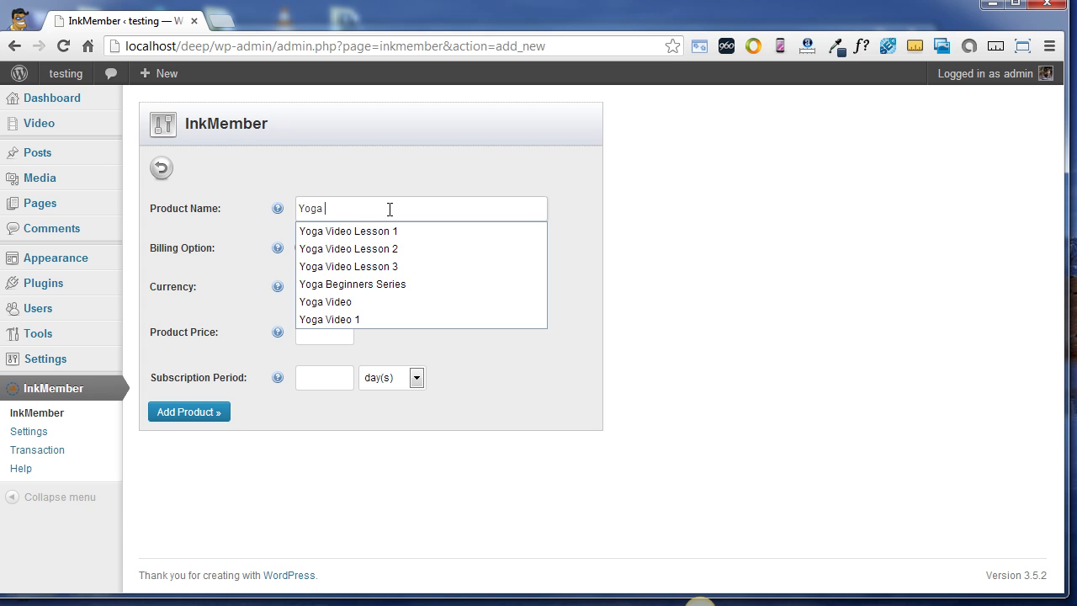
type("101")
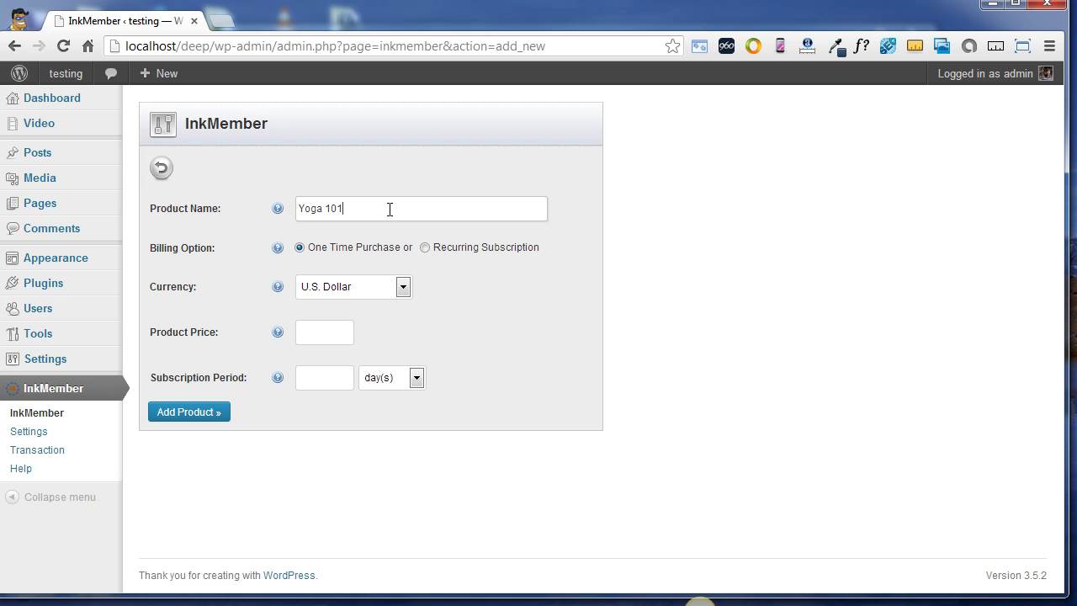
key("Tab")
key("Tab")
left_click(402, 287)
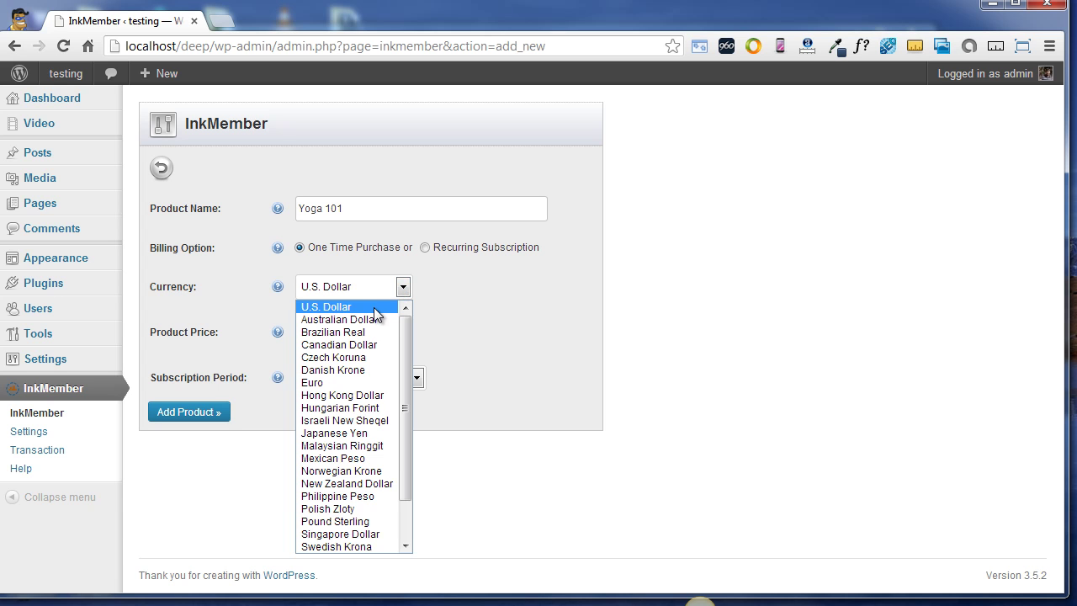
left_click(373, 307)
left_click(343, 328)
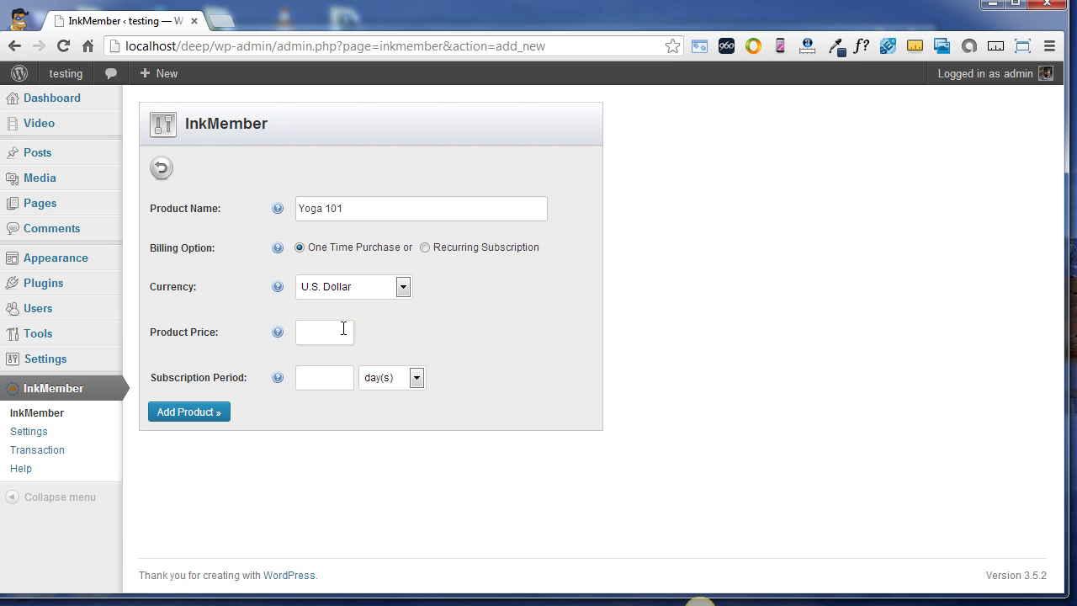
type("25")
key("Tab")
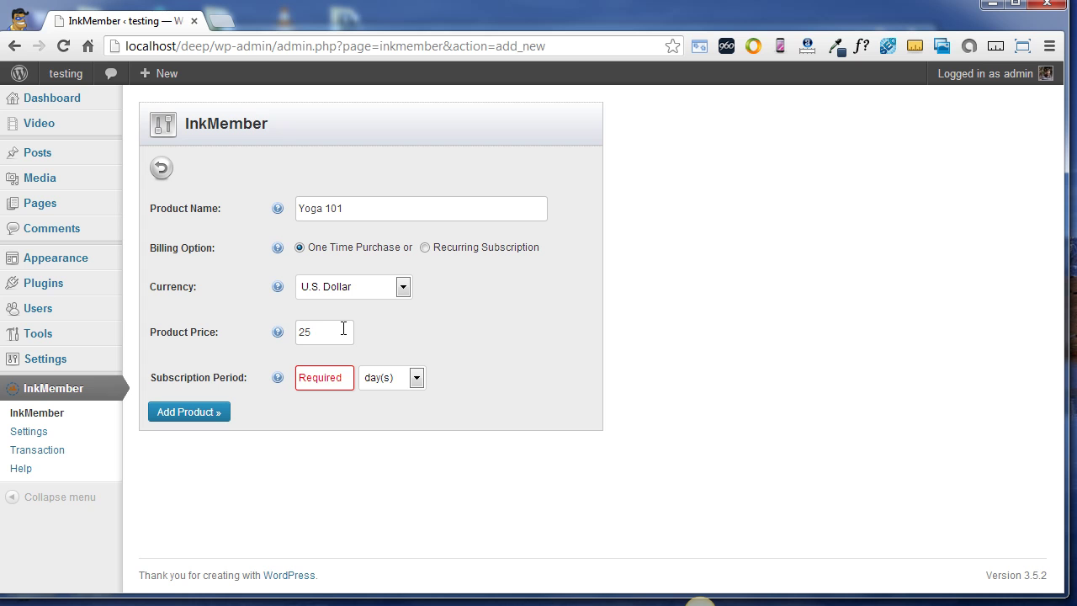
type("25")
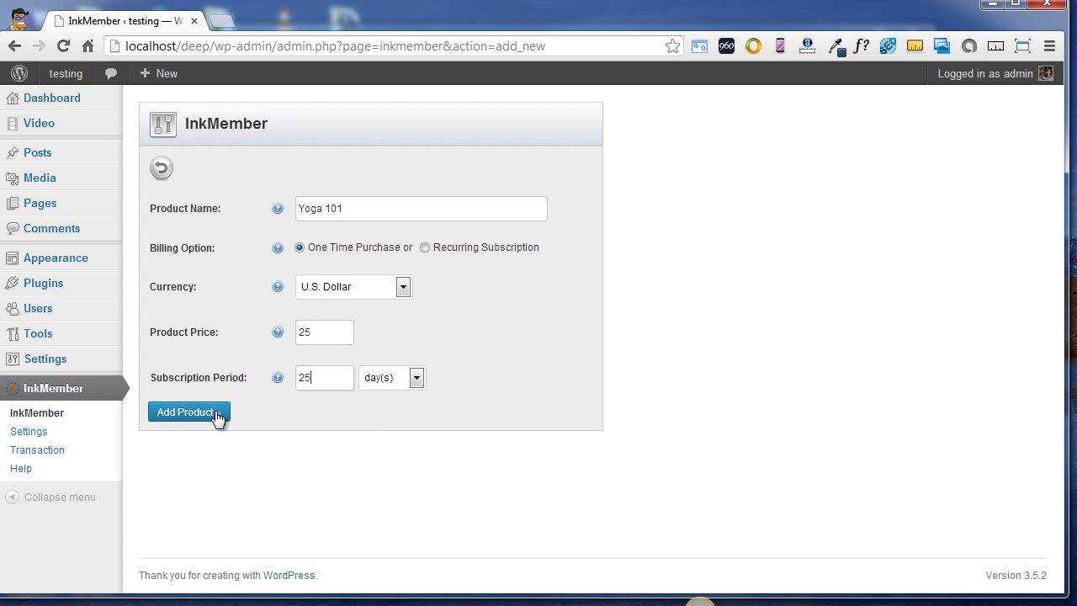
Step: Save Yoga 101, then start product Yoga 202 as a Recurring Subscription
left_click(187, 411)
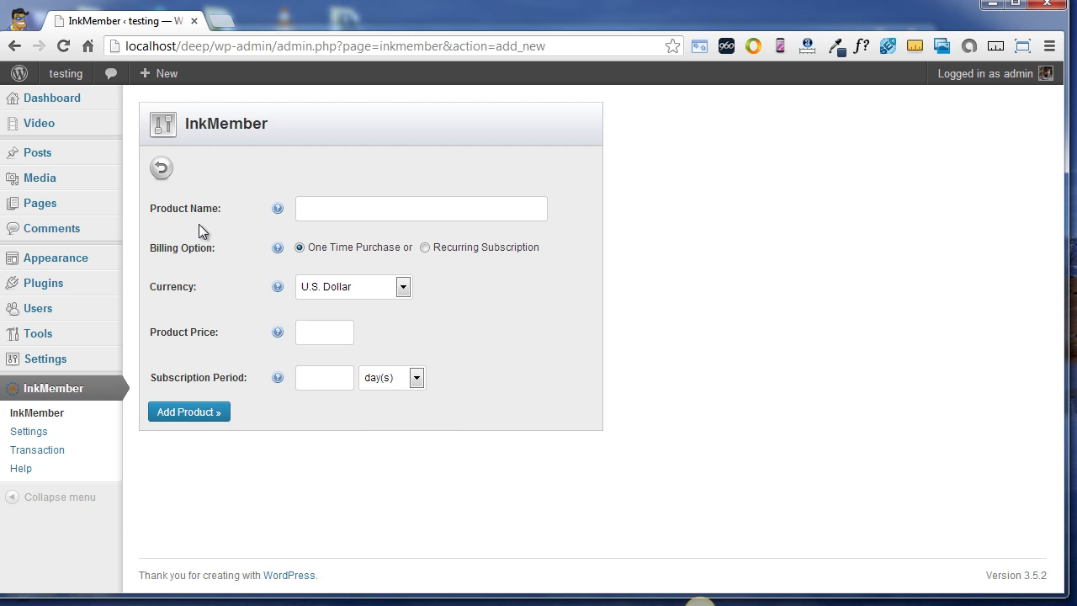
left_click(343, 213)
type("Yoga")
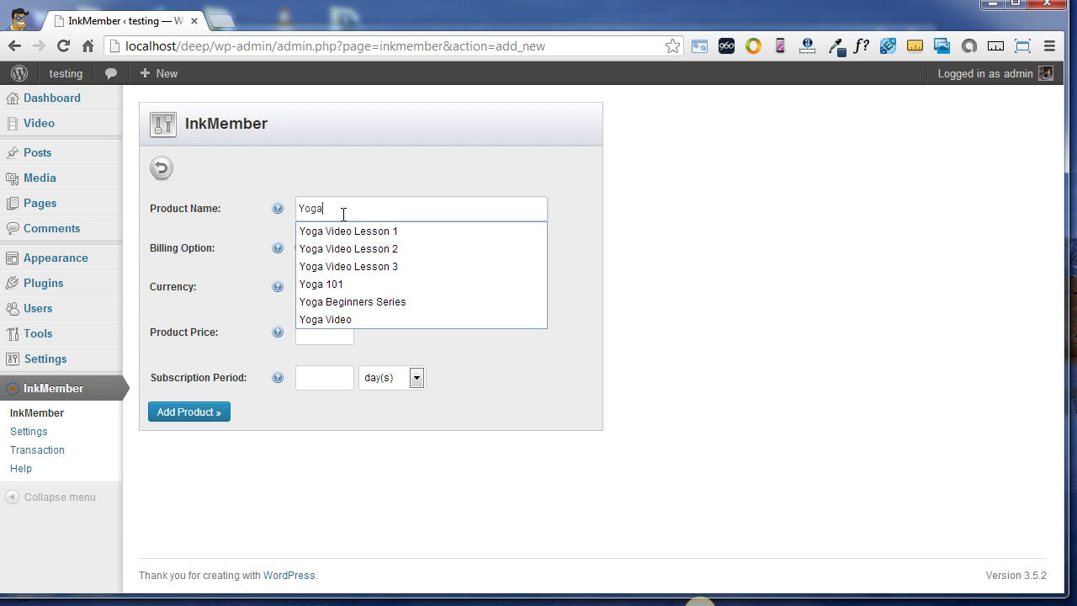
type(" 20")
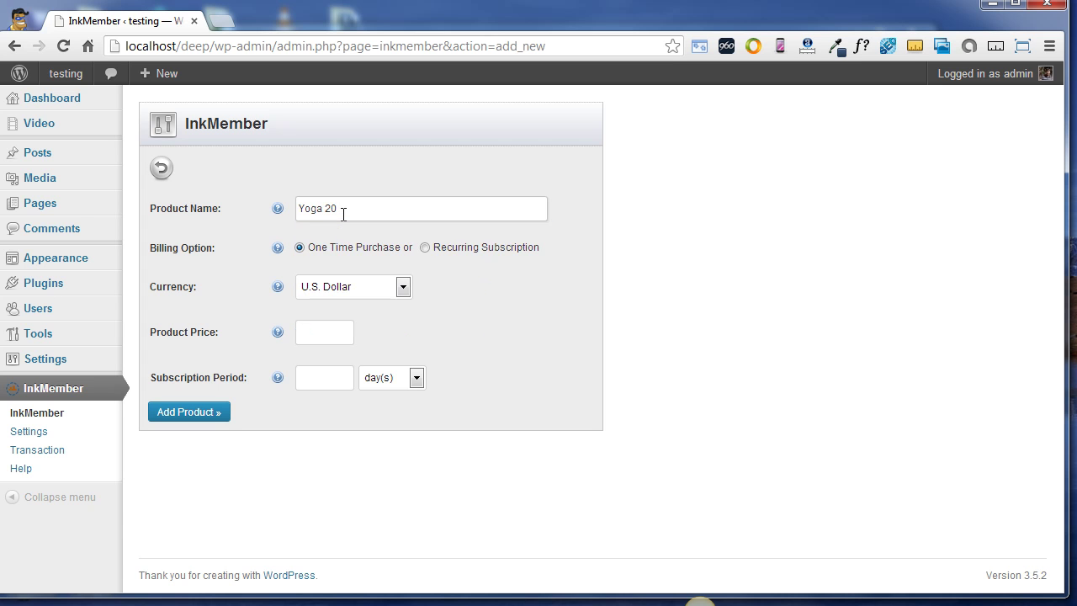
type("2")
key("Tab")
key("Tab")
key("Tab")
left_click(425, 247)
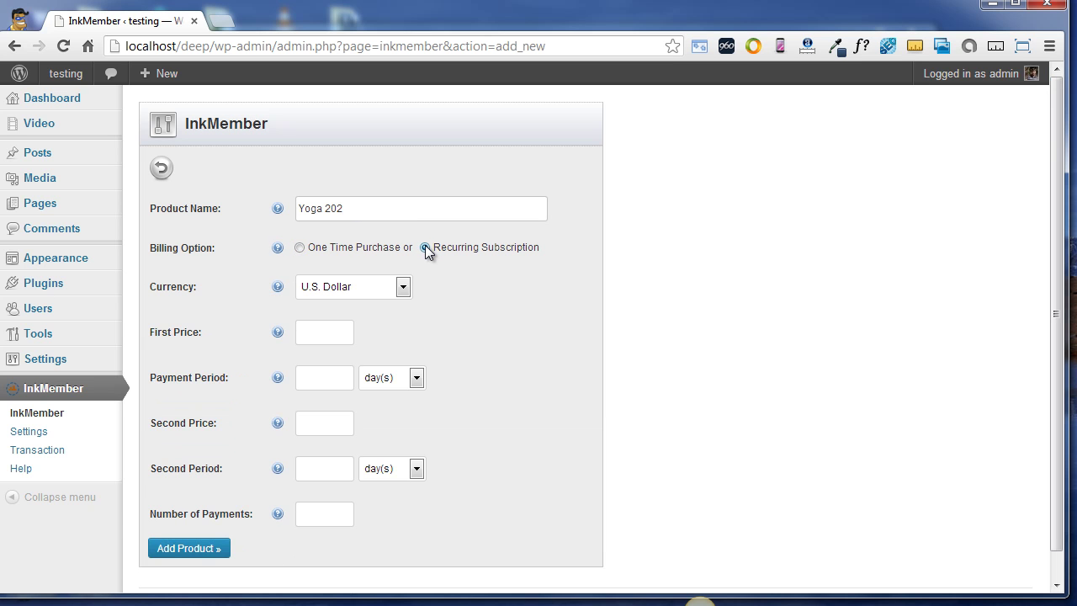
Step: Bill Yoga 202 at 35 for 5 days, then 60 per 15 days, 2 payments, and save
left_click(339, 331)
type("35")
key("Tab")
key("Tab")
type("5")
key("Tab")
key("Tab")
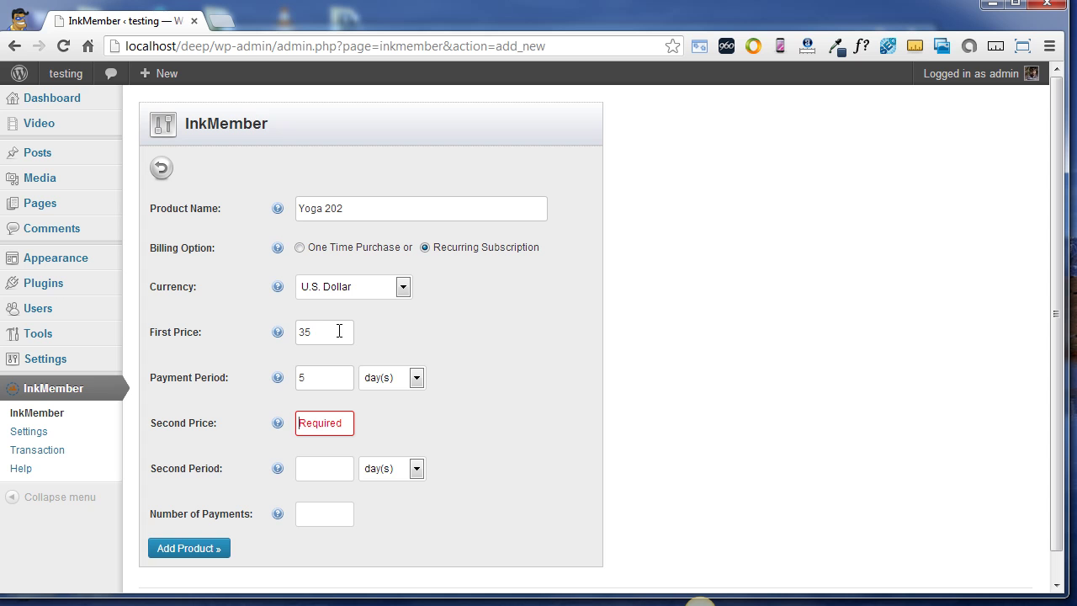
type("60")
key("Tab")
key("Tab")
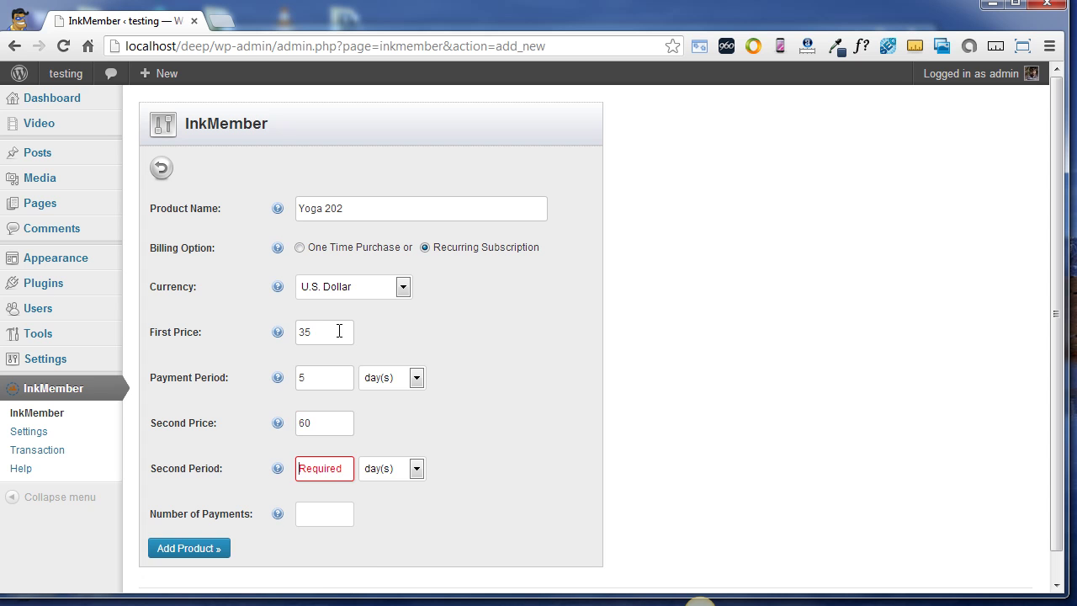
type("15")
key("Tab")
key("Tab")
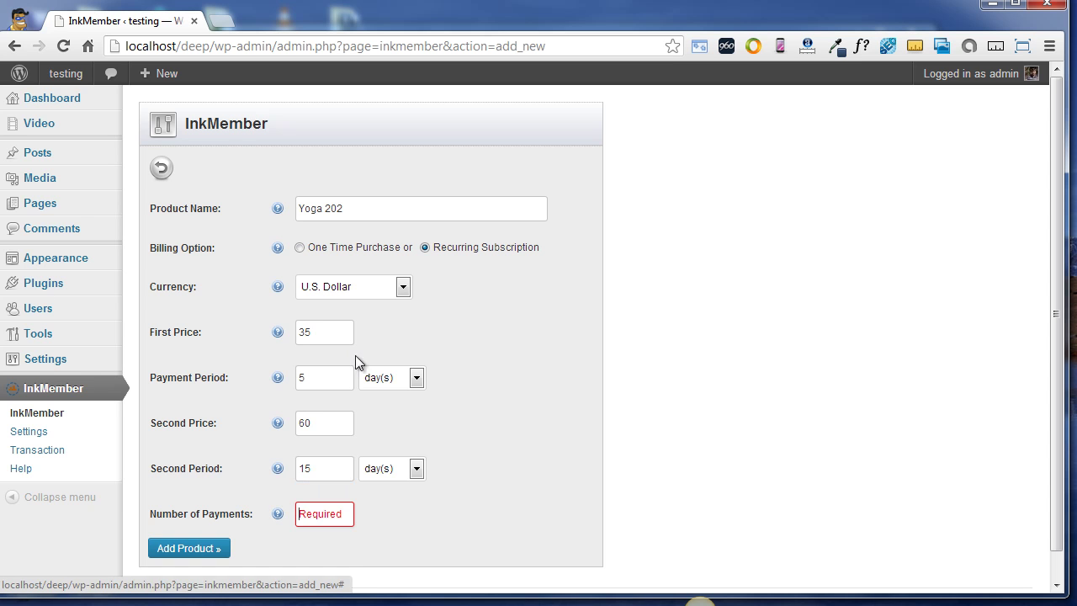
type("2")
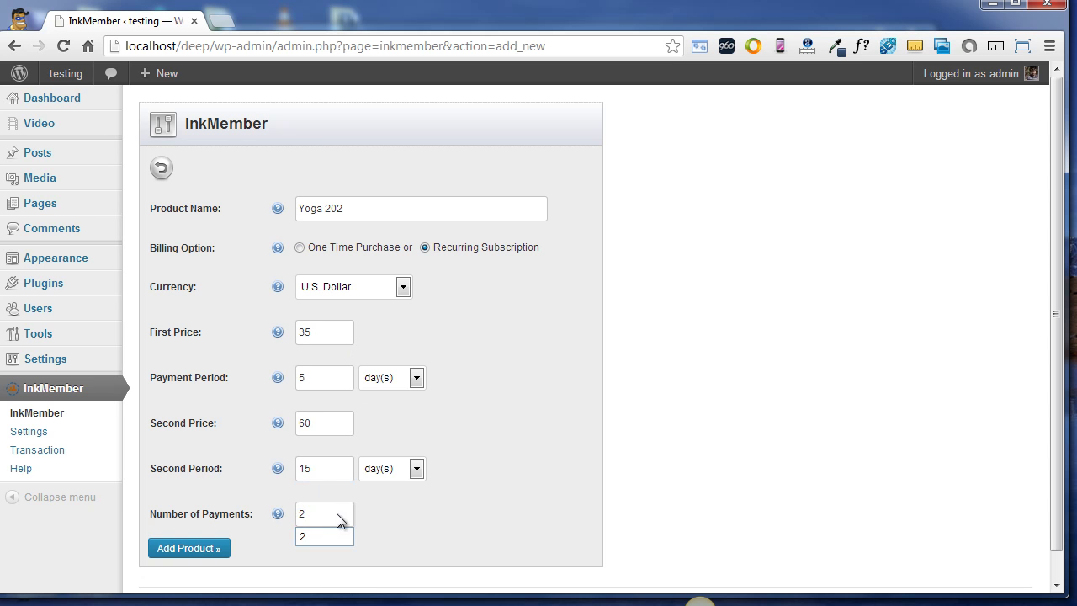
left_click(189, 548)
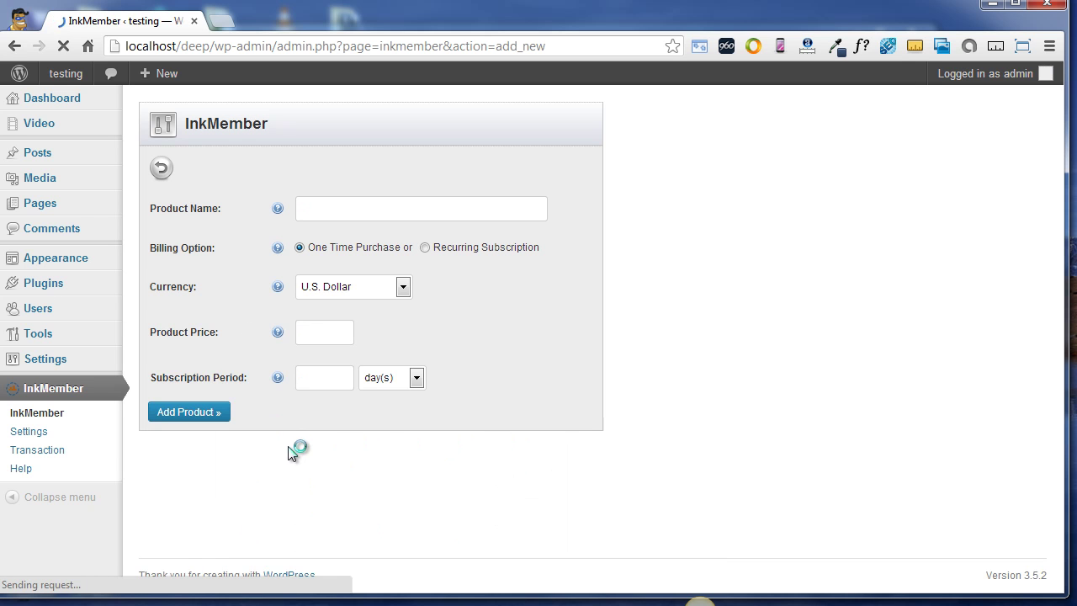
Step: Go back to the product list showing Yoga 101 (One Time) and Yoga 202 (Recurring)
left_click(159, 170)
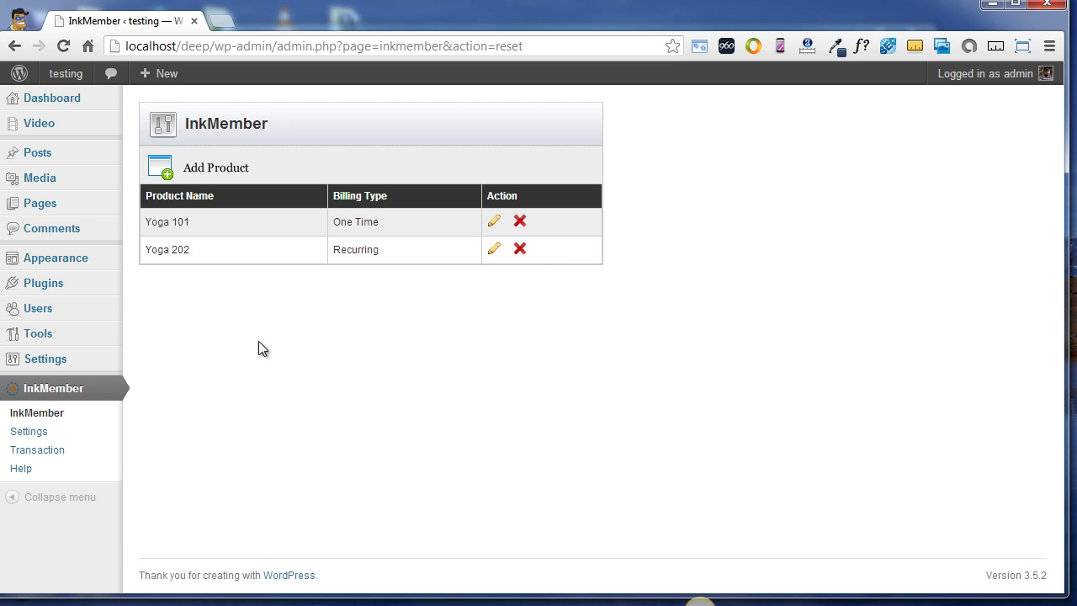
Step: In InkMember Settings, keep Sandbox Mode at No and save the settings
left_click(73, 436)
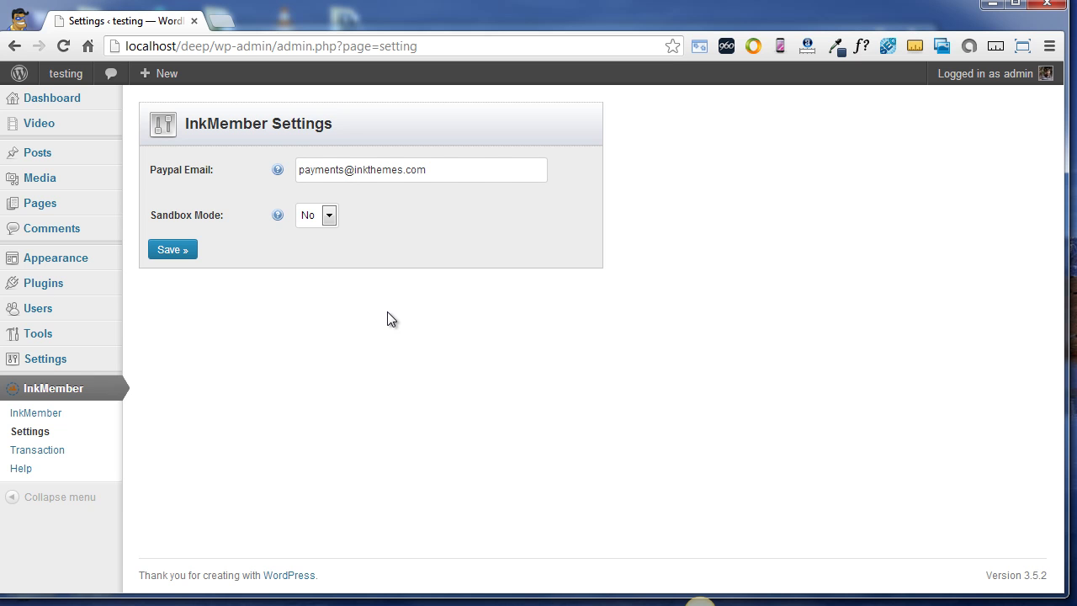
left_click(328, 216)
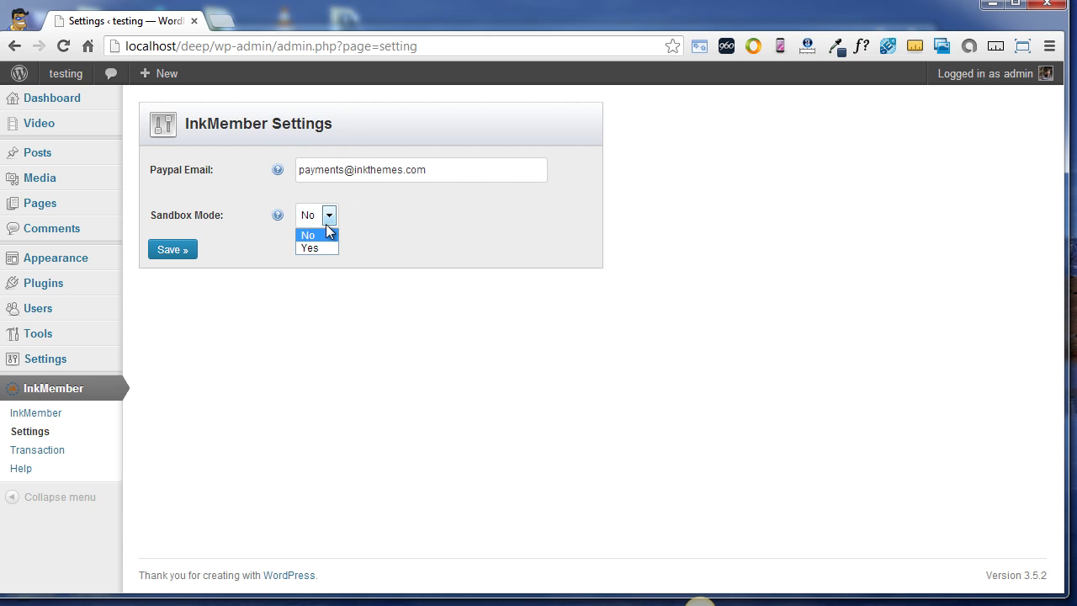
left_click(299, 270)
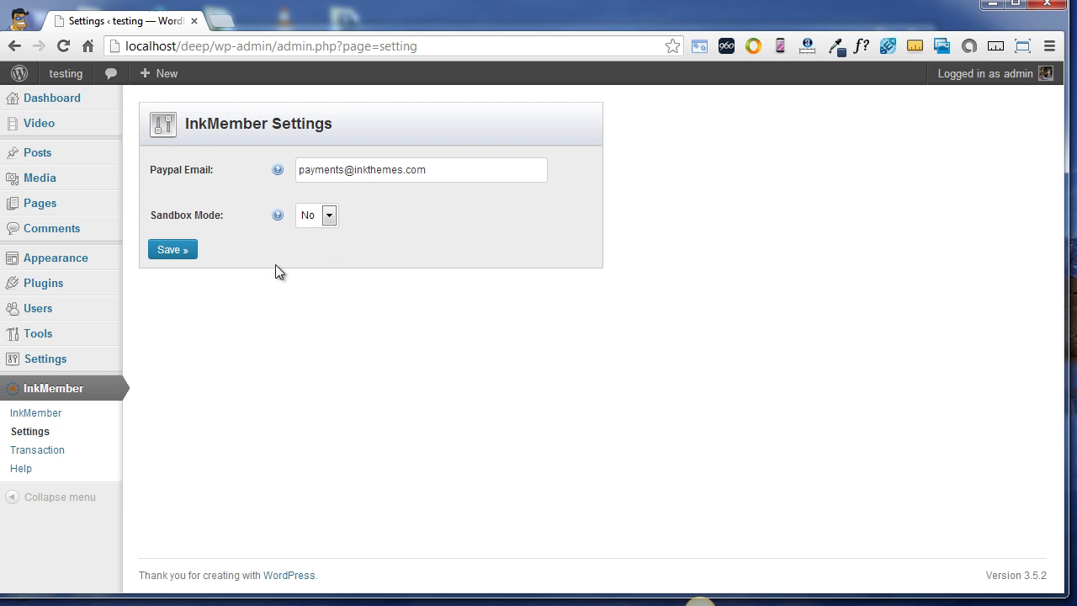
left_click(169, 251)
Step: View the InkMember Transaction page, which has no recorded transactions
left_click(62, 454)
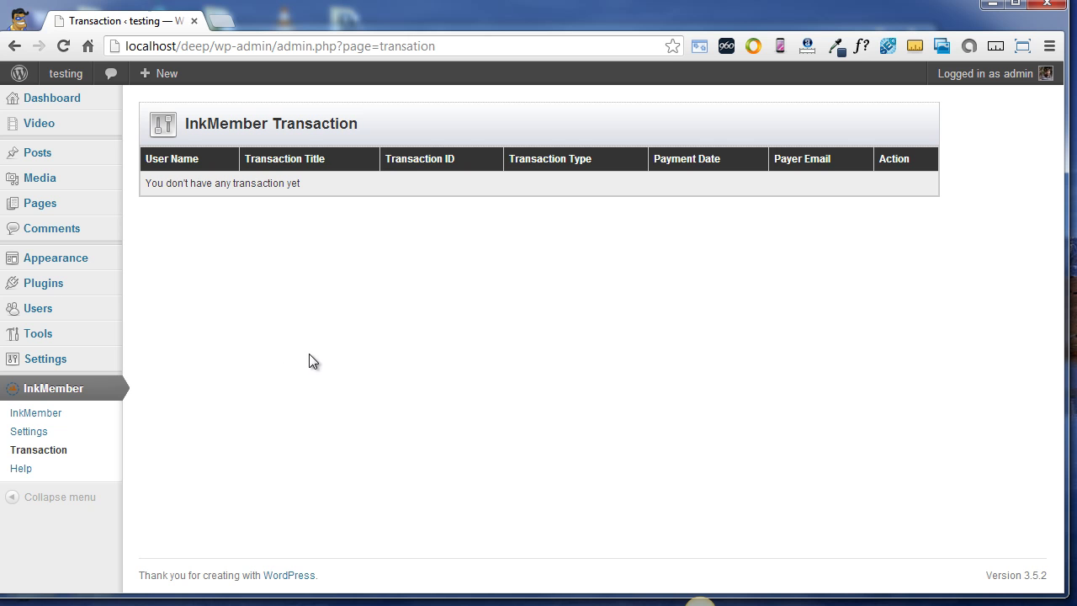
Step: Open InkMember Help to see the login_reg, im_pricing and private_content shortcodes
left_click(59, 469)
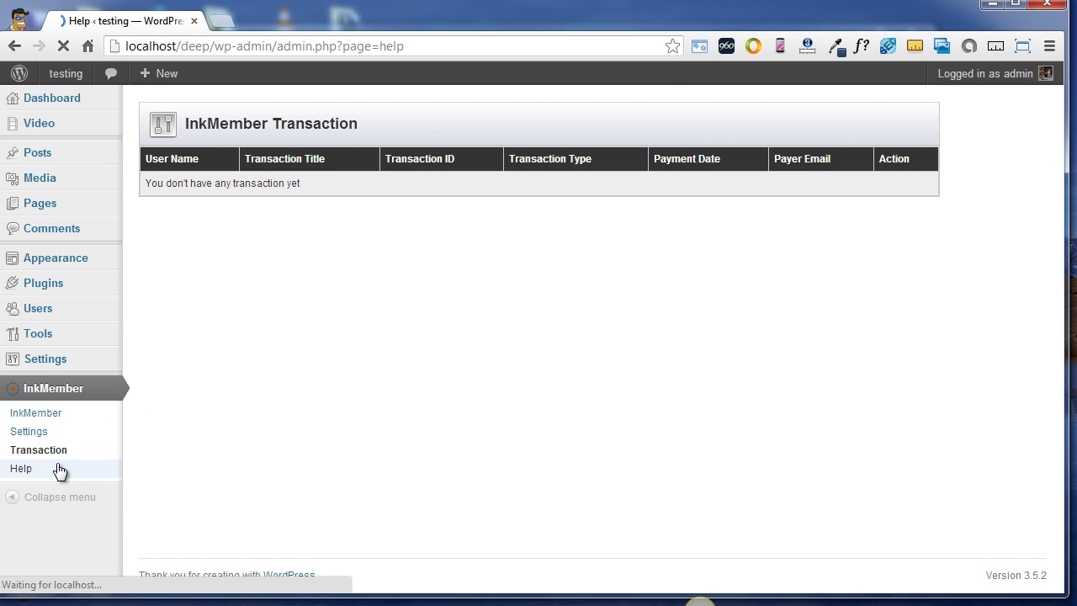